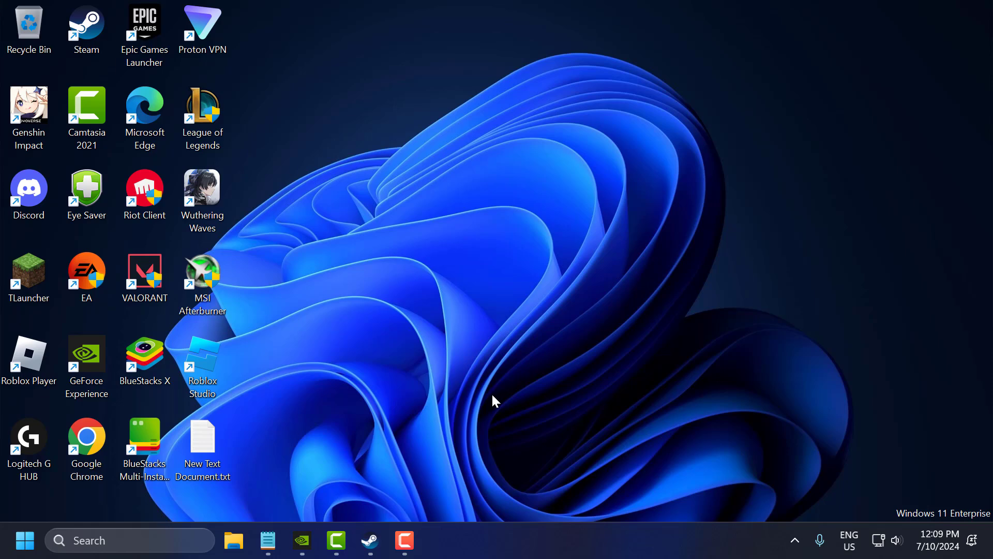
# Switch to Steam and open the properties of Clicker Heroes from the game library
pyautogui.click(371, 540)
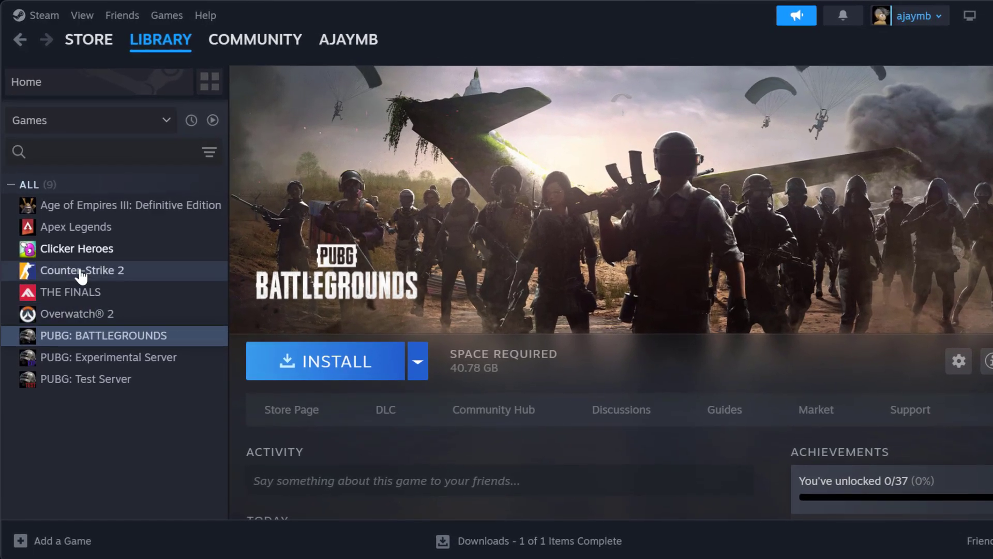
pyautogui.rightClick(89, 248)
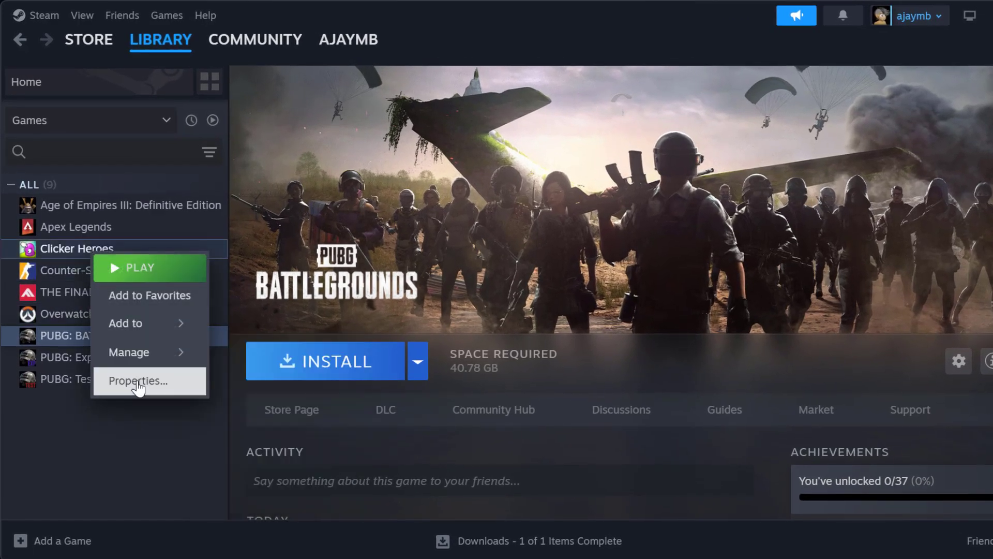
pyautogui.click(194, 380)
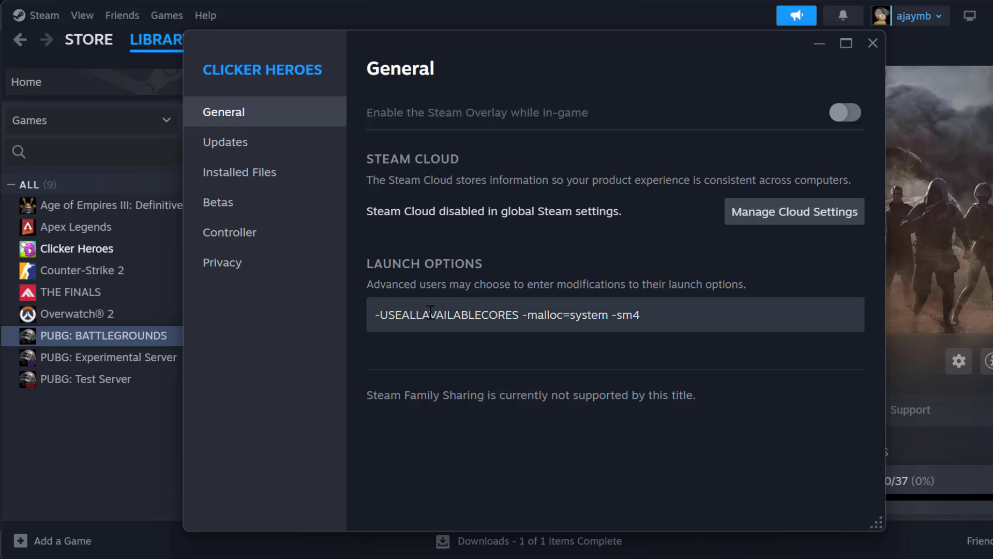
# Replace the Clicker Heroes launch options with "-USEALLAVAILABLECORES -malloc=system -sm4 -d3d11" copied from the open New Text Document.txt
pyautogui.hotkey('alt', 'Tab')
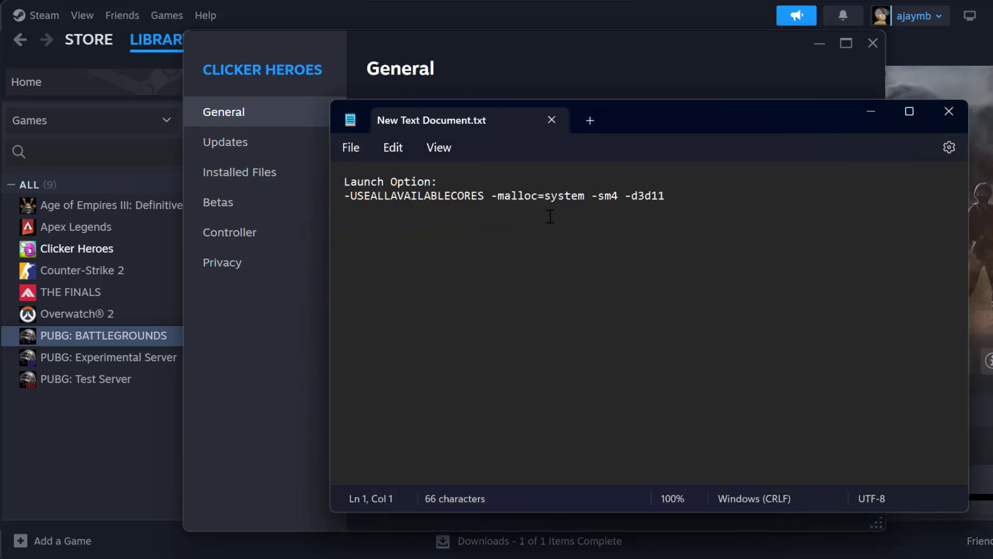
pyautogui.tripleClick(545, 199)
pyautogui.hotkey('ctrl', 'c')
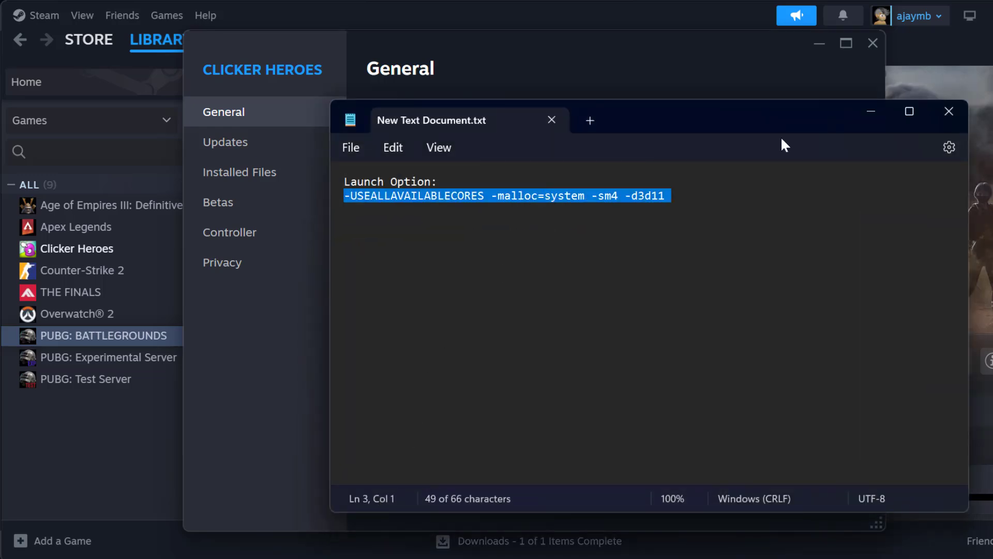
pyautogui.click(880, 111)
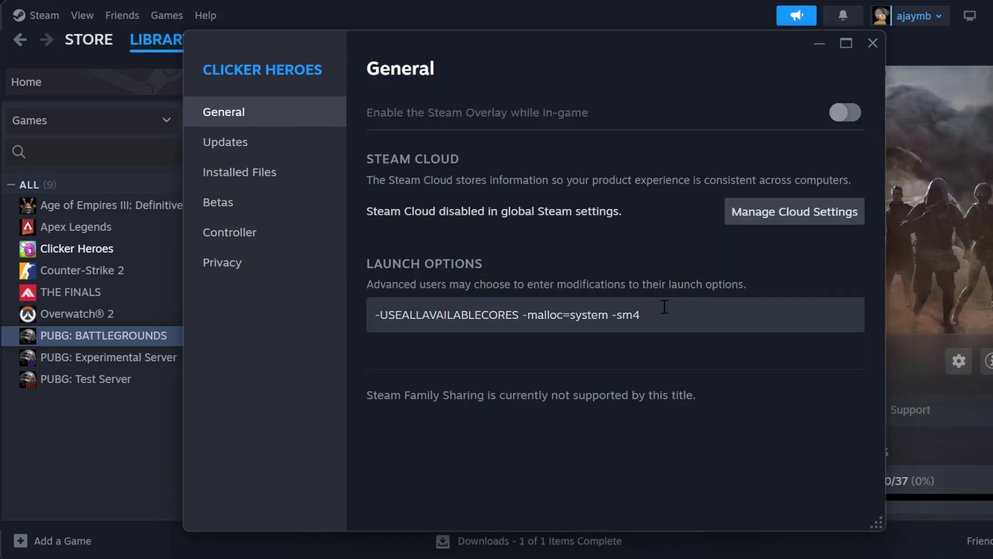
pyautogui.moveTo(665, 310); pyautogui.dragTo(373, 317)
pyautogui.hotkey('ctrl', 'v')
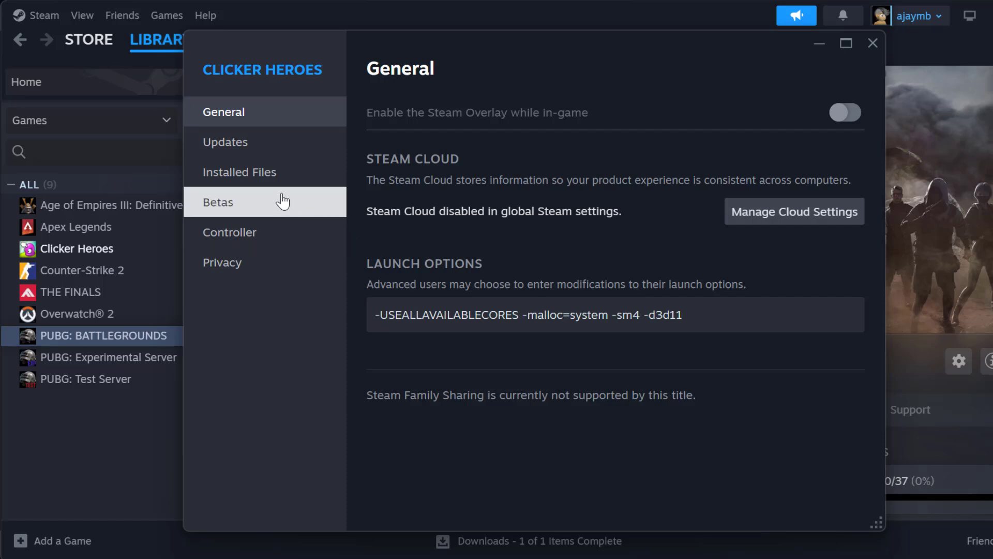
# Verify the integrity of the installed Clicker Heroes game files, then leave the game properties and Steam
pyautogui.click(269, 175)
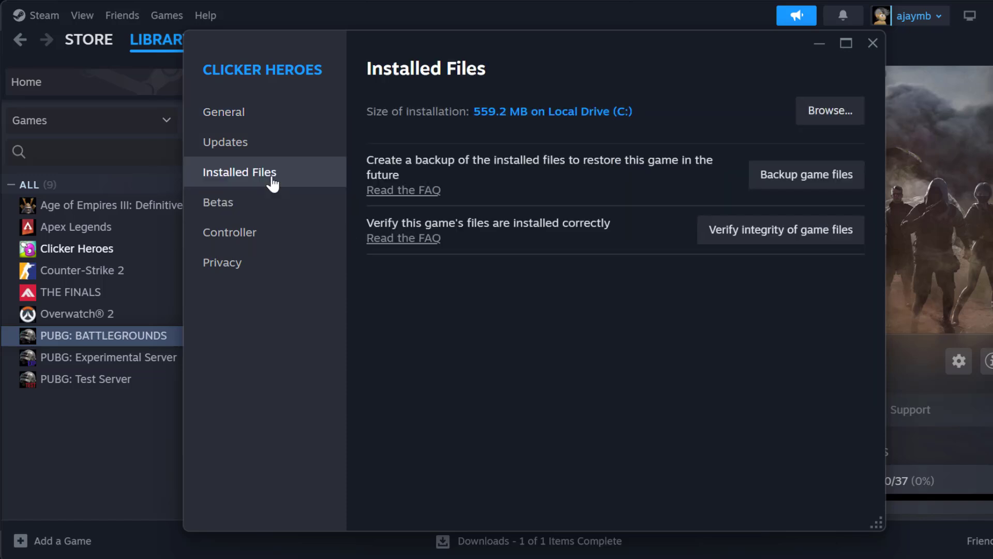
pyautogui.click(759, 234)
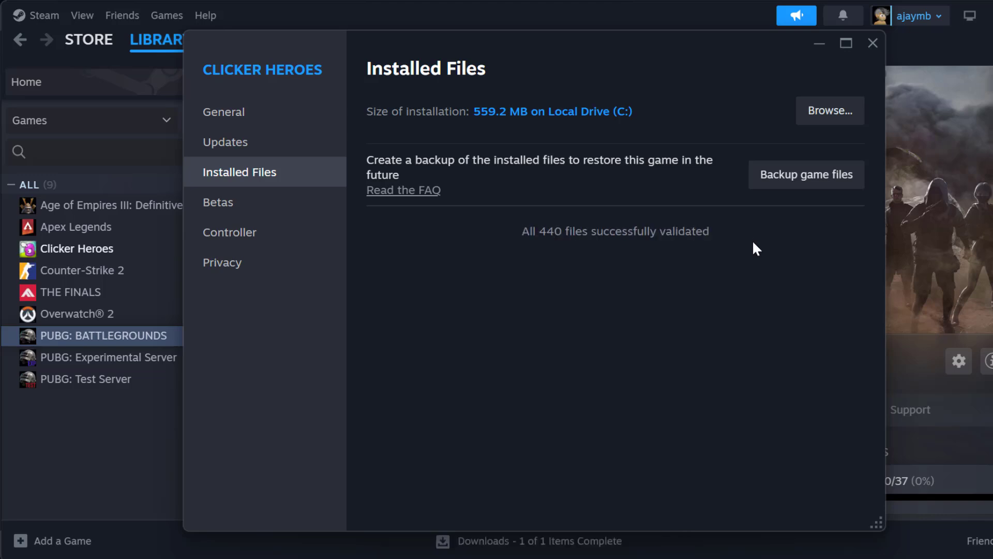
pyautogui.click(873, 42)
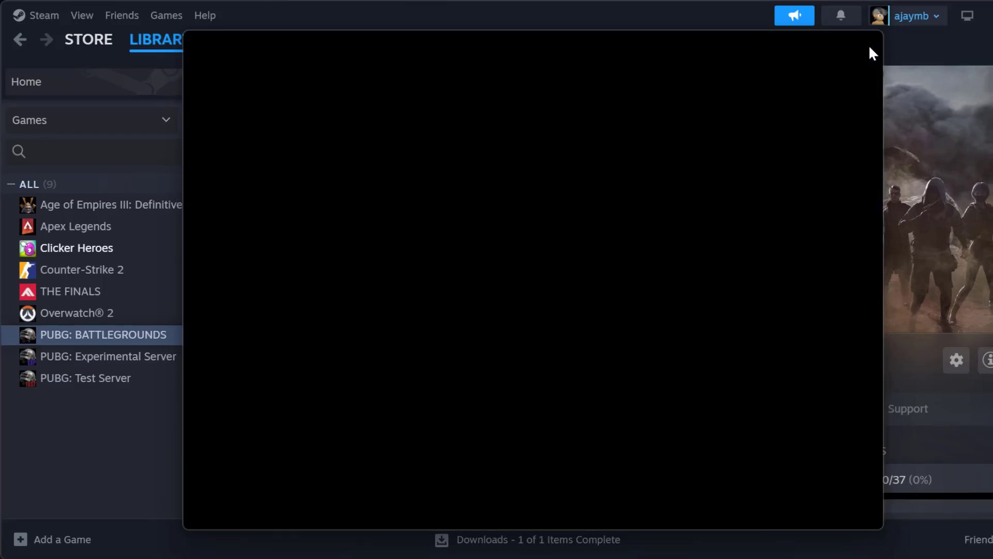
pyautogui.click(930, 14)
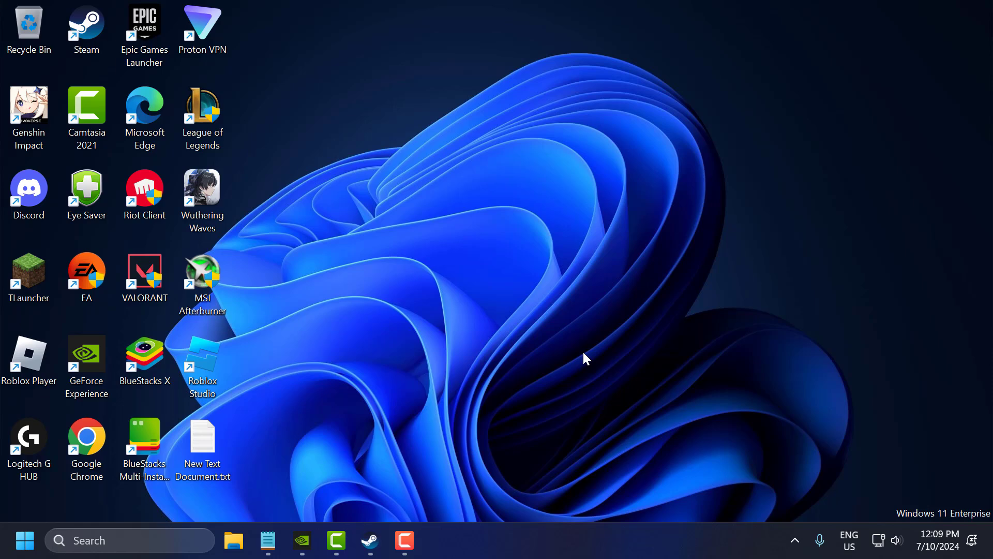
# Switch to GeForce Experience, check for graphics driver updates, and close it
pyautogui.click(305, 539)
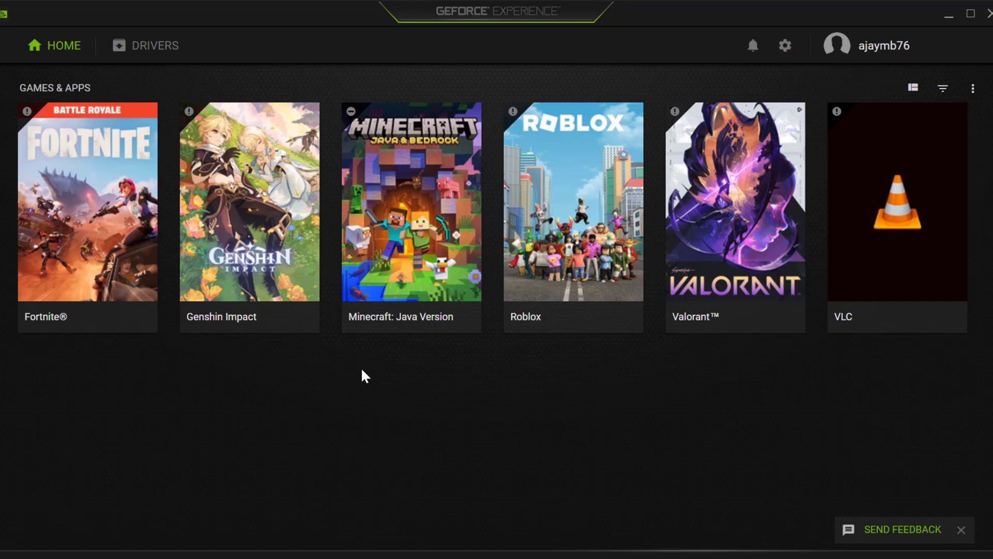
pyautogui.click(152, 52)
pyautogui.click(924, 97)
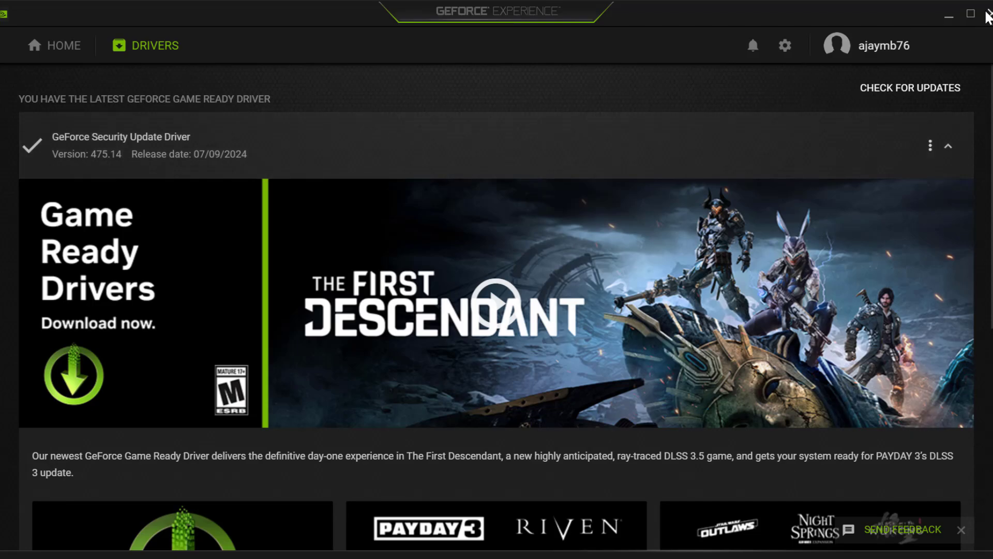
pyautogui.click(989, 14)
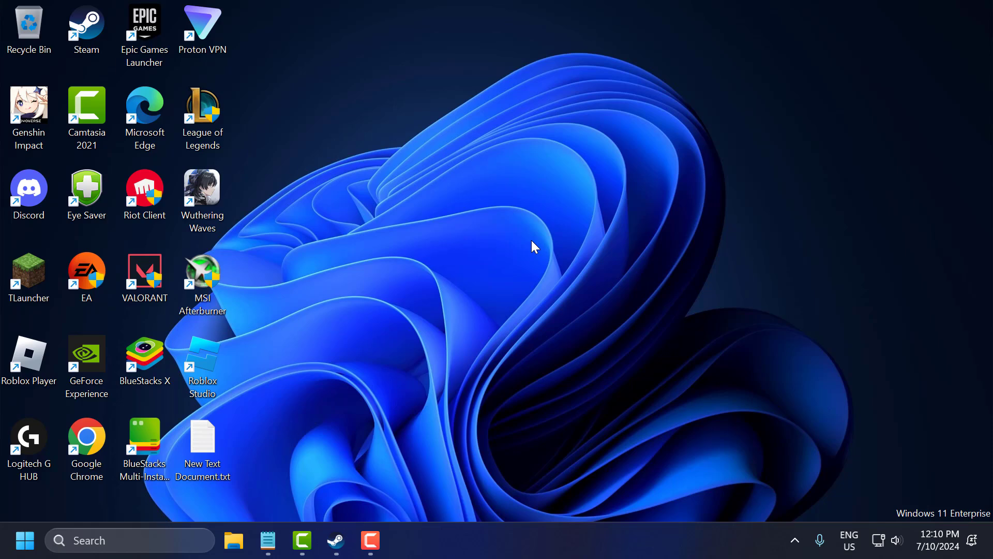
# Open Windows Update through a search for "check for updates", run an update check, and close the settings
pyautogui.click(178, 539)
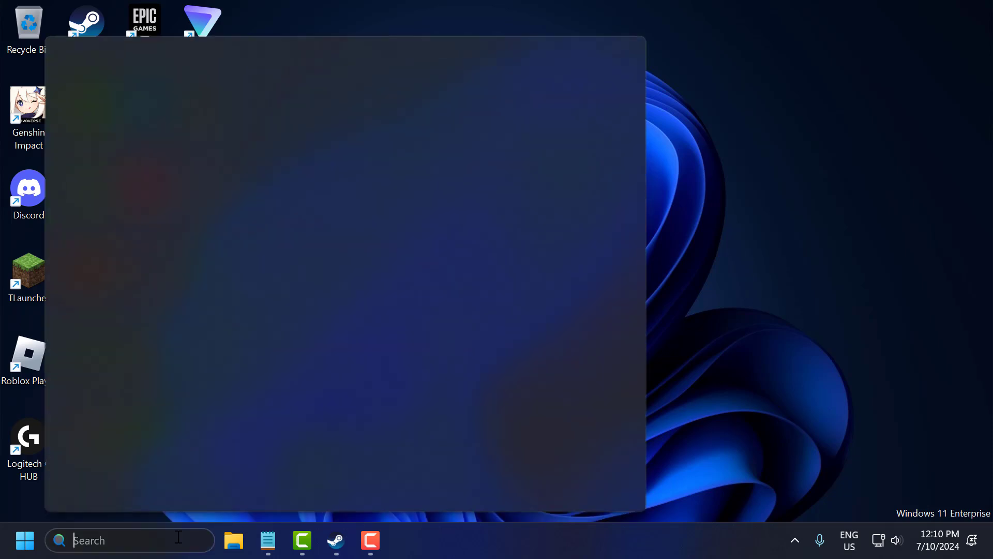
pyautogui.write('check for updates')
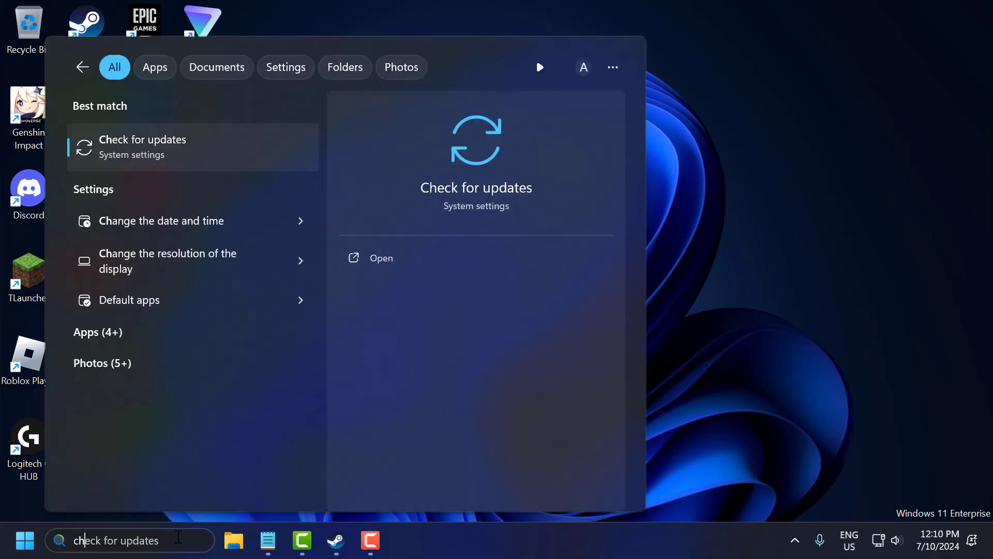
pyautogui.click(160, 133)
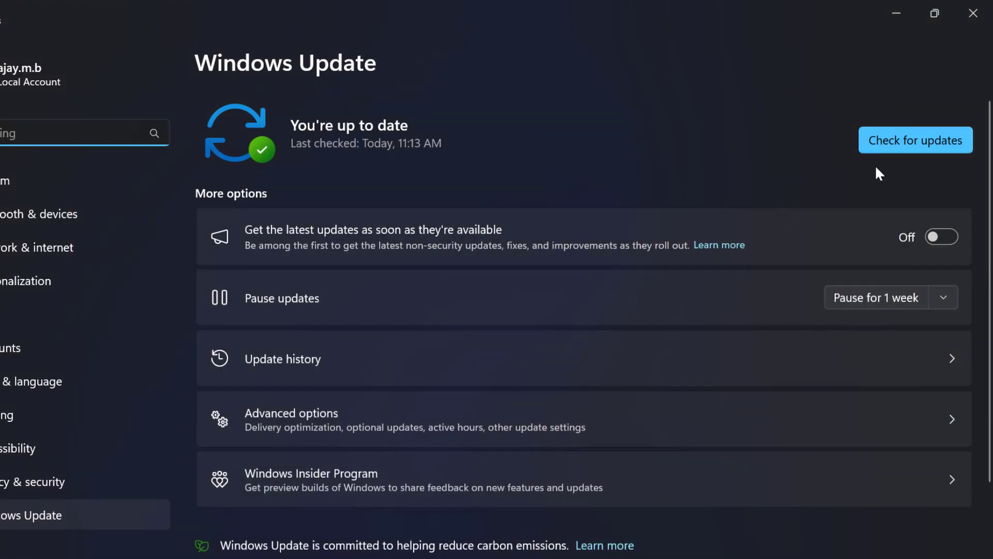
pyautogui.click(893, 141)
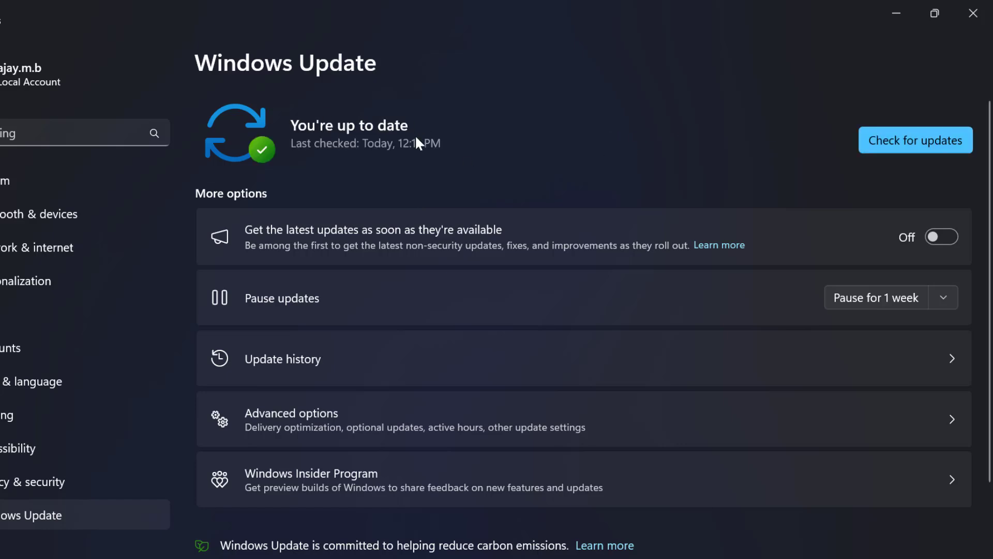
pyautogui.click(972, 13)
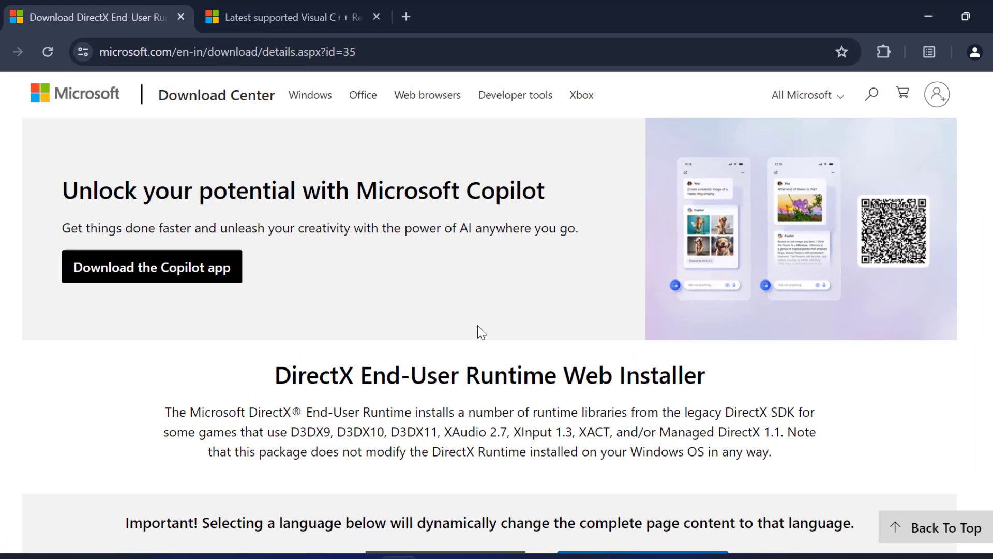
# Download the English DirectX End-User Runtime Web Installer and the X64 Visual C++ Redistributable from the open Microsoft pages
pyautogui.scroll(-3, 502, 269)
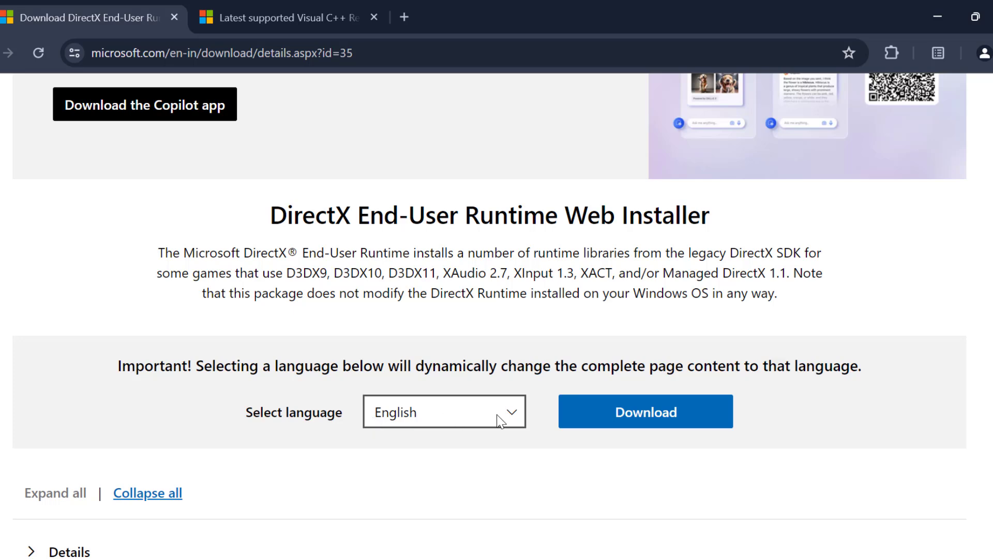
pyautogui.click(639, 417)
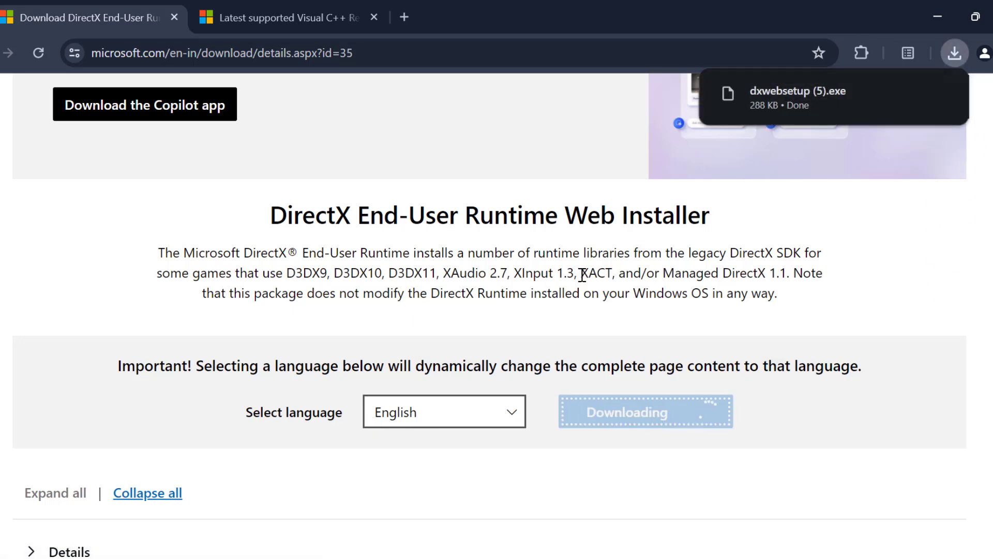
pyautogui.click(271, 15)
pyautogui.moveTo(275, 244); pyautogui.dragTo(543, 243)
pyautogui.scroll(-10, 569, 325)
pyautogui.scroll(-10, 569, 324)
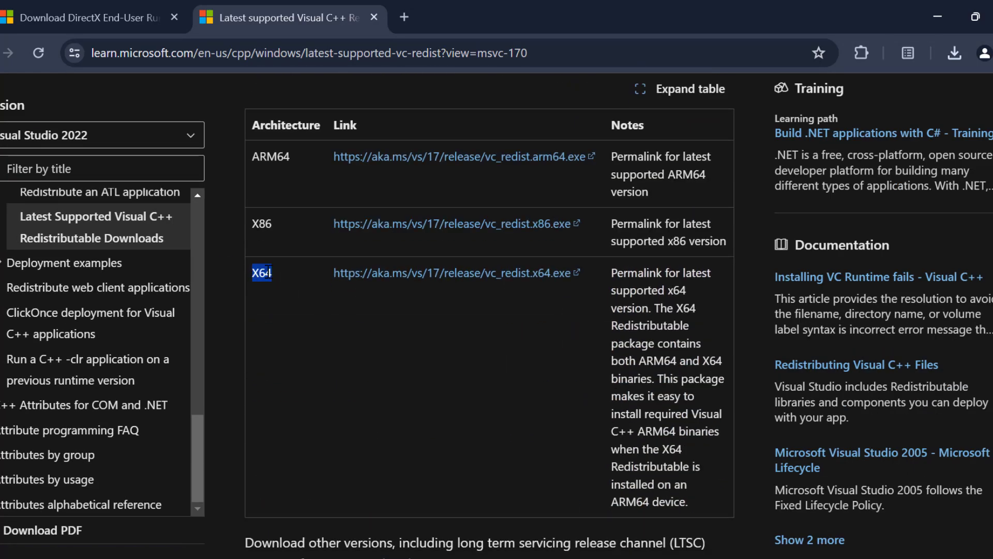
pyautogui.click(375, 285)
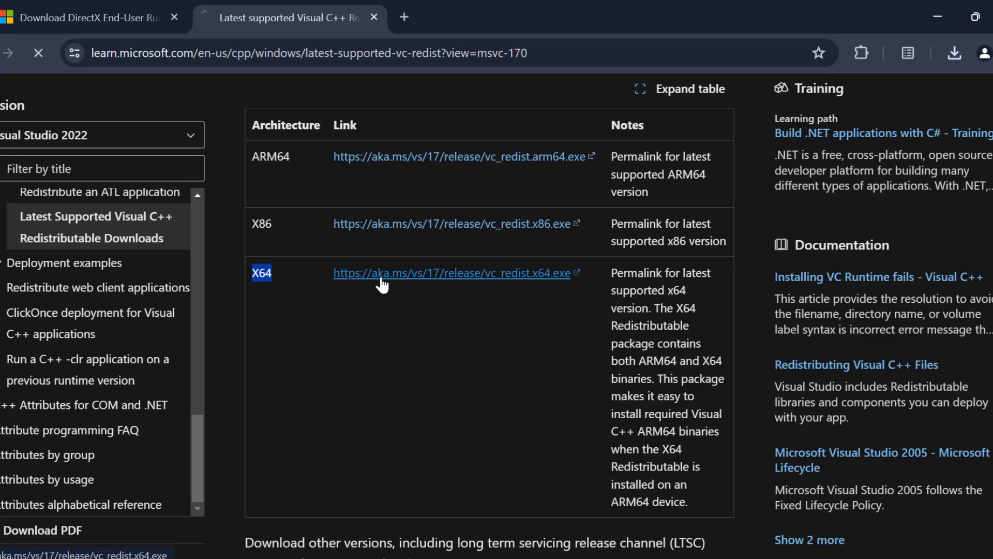
# Look at the X86 redistributable entry, check the recent download history for the installers, and close the browser
pyautogui.doubleClick(265, 227)
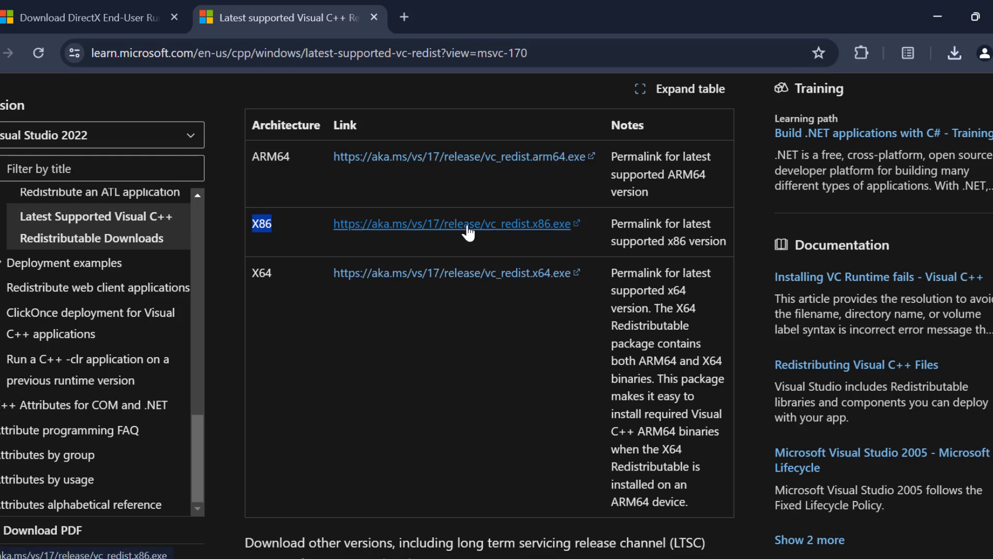
pyautogui.click(952, 53)
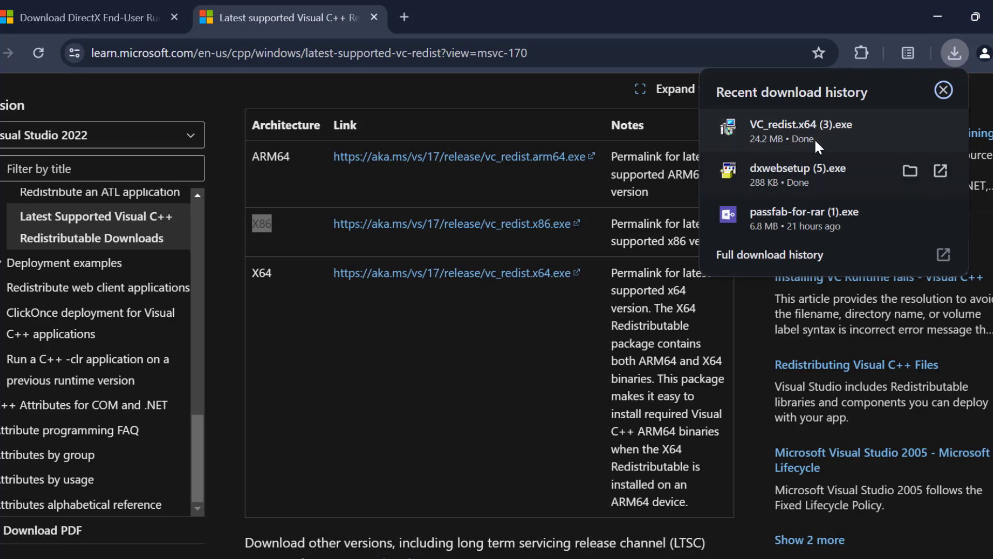
pyautogui.click(978, 10)
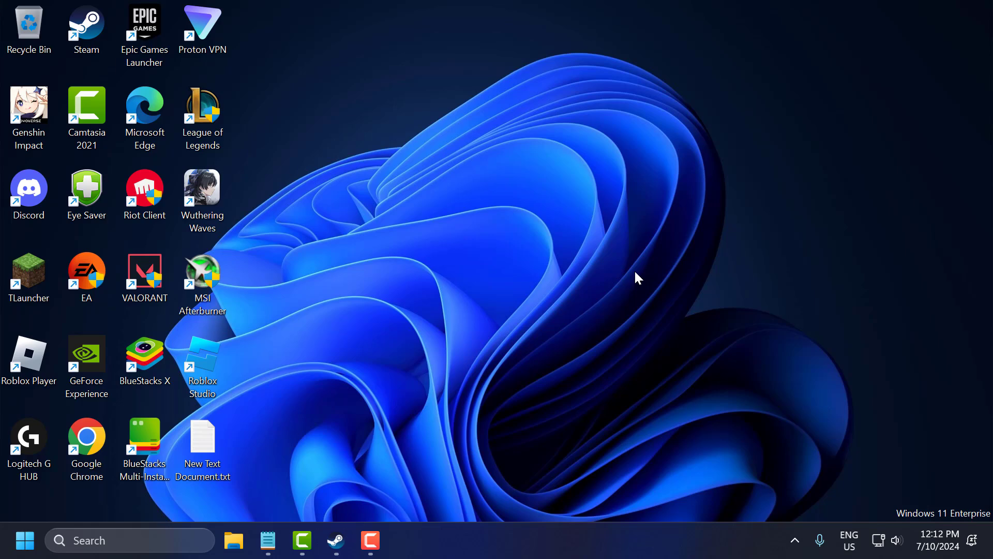
# Search Windows for "mscon" and open System Configuration
pyautogui.click(190, 542)
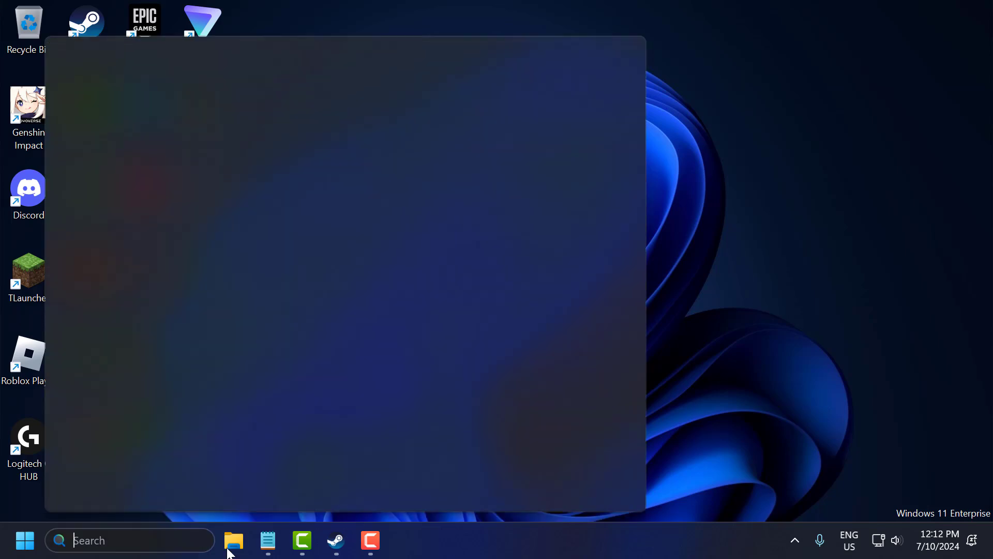
pyautogui.write('m')
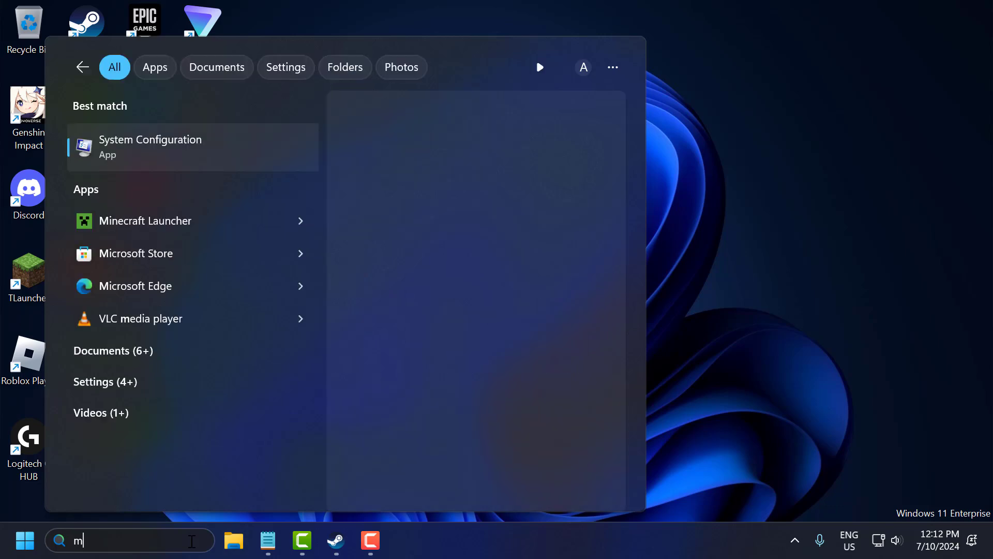
pyautogui.write('scon')
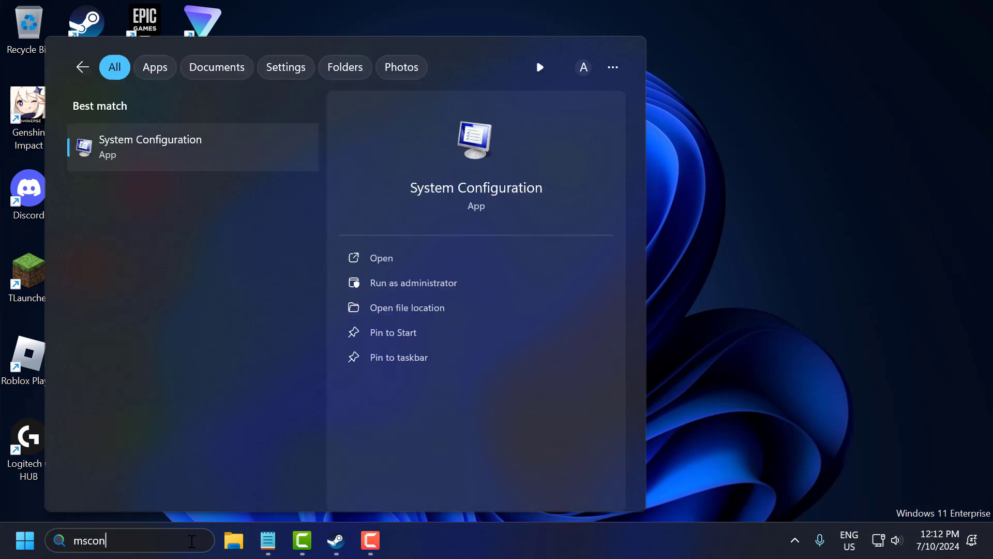
pyautogui.click(135, 165)
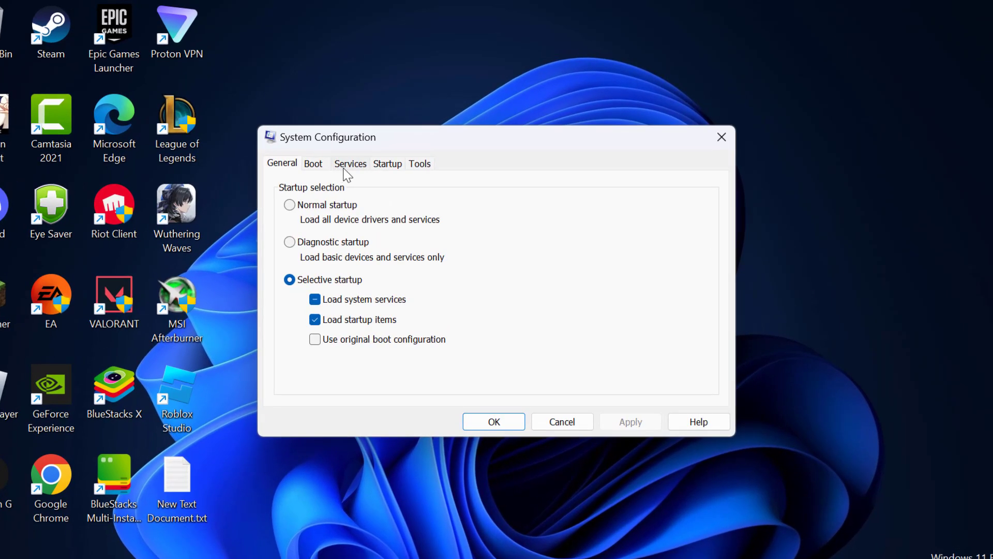
# Hide all Microsoft services in the System Configuration services list and disable all the remaining ones
pyautogui.click(346, 164)
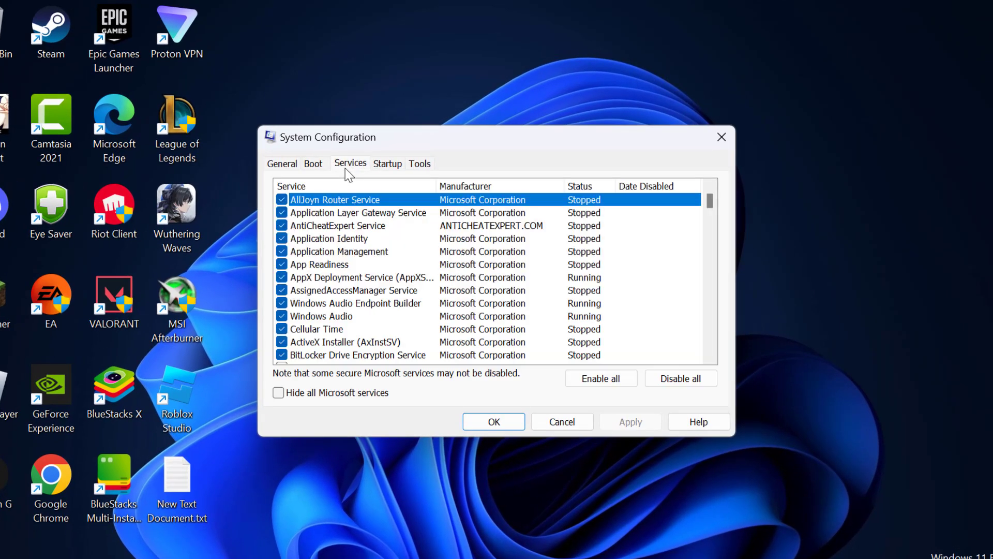
pyautogui.click(279, 393)
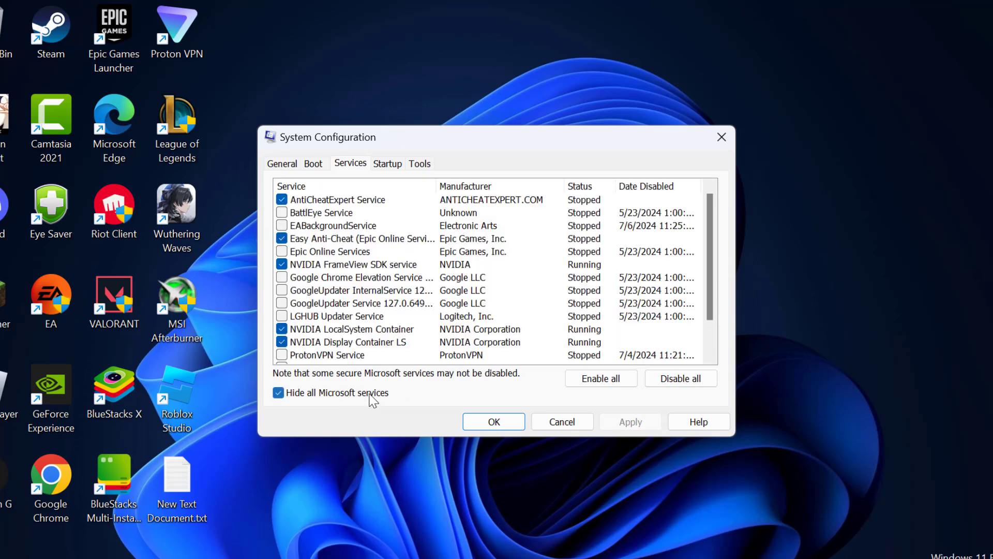
pyautogui.click(678, 380)
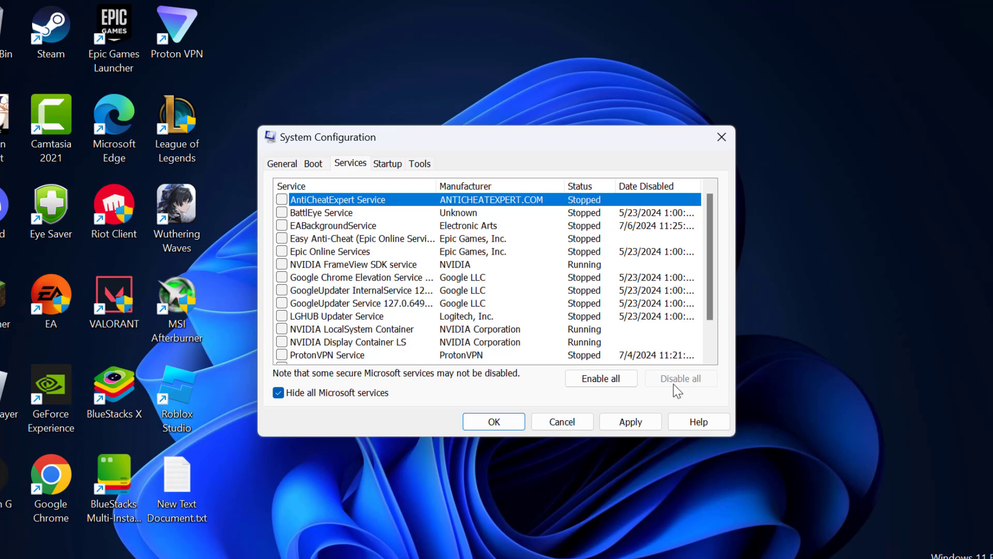
# Re-enable the AntiCheatExpert, NVIDIA FrameView SDK, NVIDIA LocalSystem Container, NVIDIA Display Container LS, Riot Games and Easy Anti-Cheat services
pyautogui.click(282, 200)
pyautogui.click(282, 264)
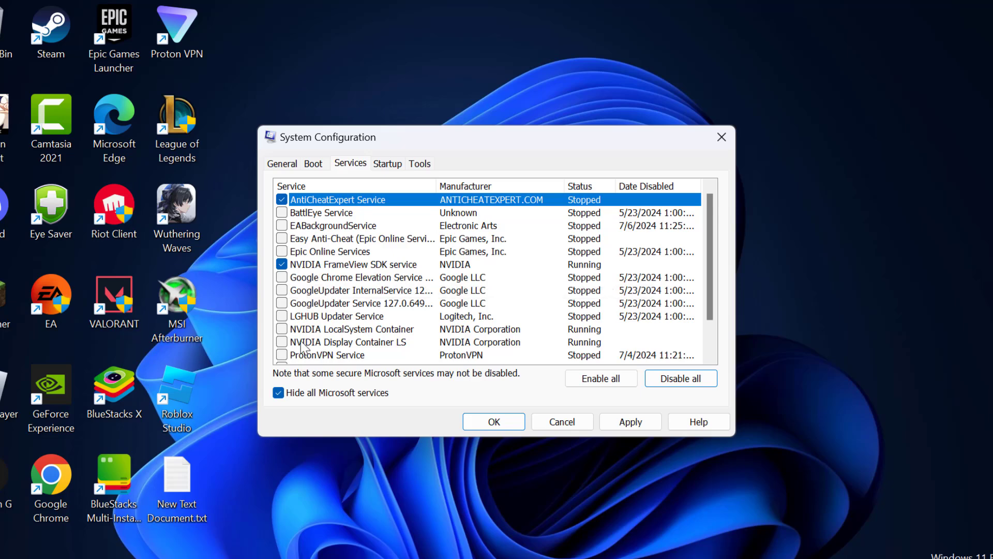
pyautogui.click(282, 329)
pyautogui.click(282, 342)
pyautogui.scroll(-1, 290, 346)
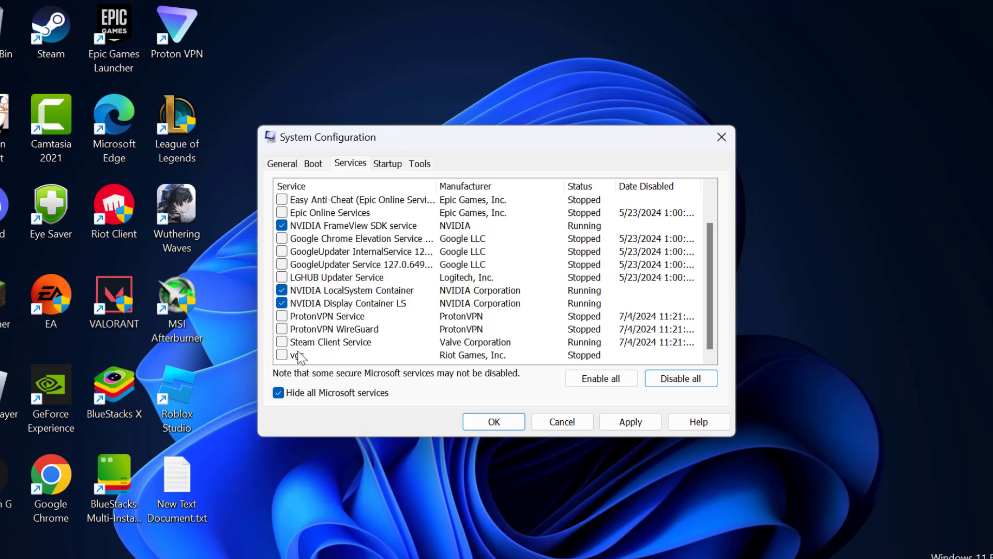
pyautogui.click(280, 357)
pyautogui.scroll(1, 315, 342)
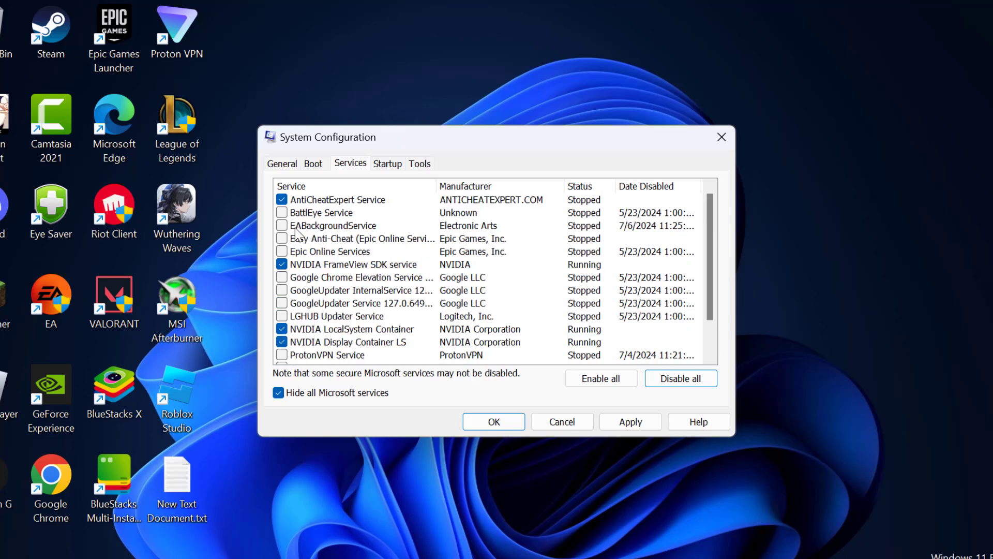
pyautogui.click(282, 238)
# Open Task Manager's startup apps from System Configuration, review the list and the options for Skype, and close Task Manager
pyautogui.click(392, 164)
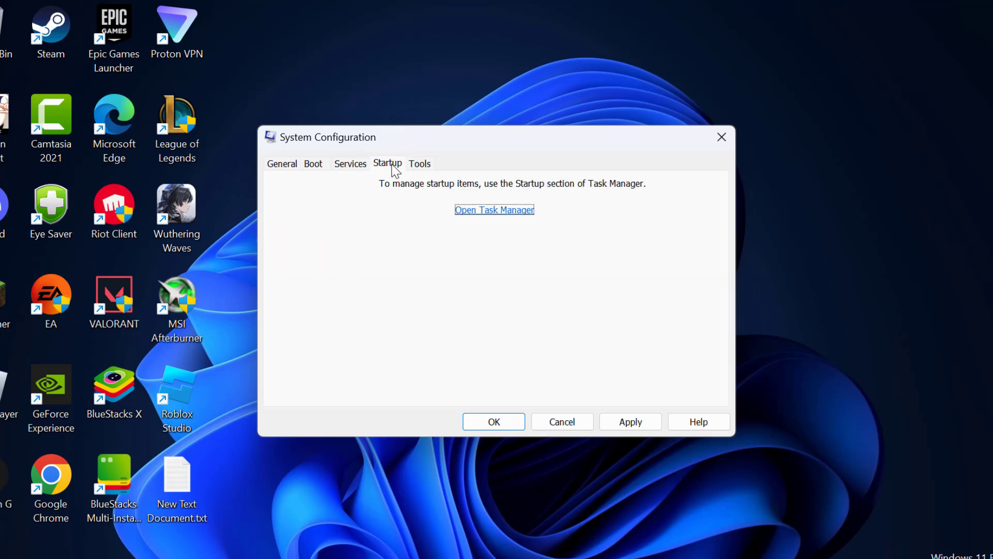
pyautogui.click(474, 212)
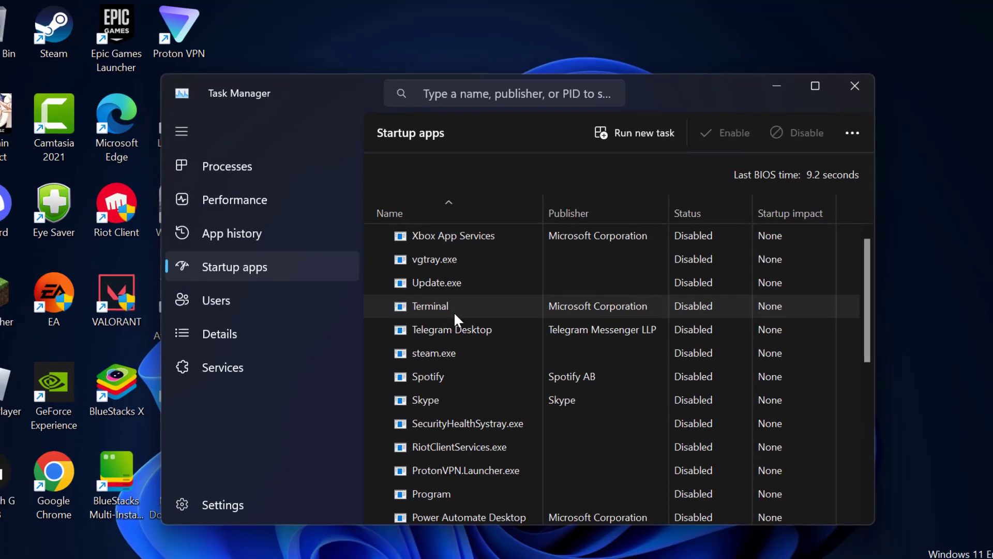
pyautogui.press('super+Up')
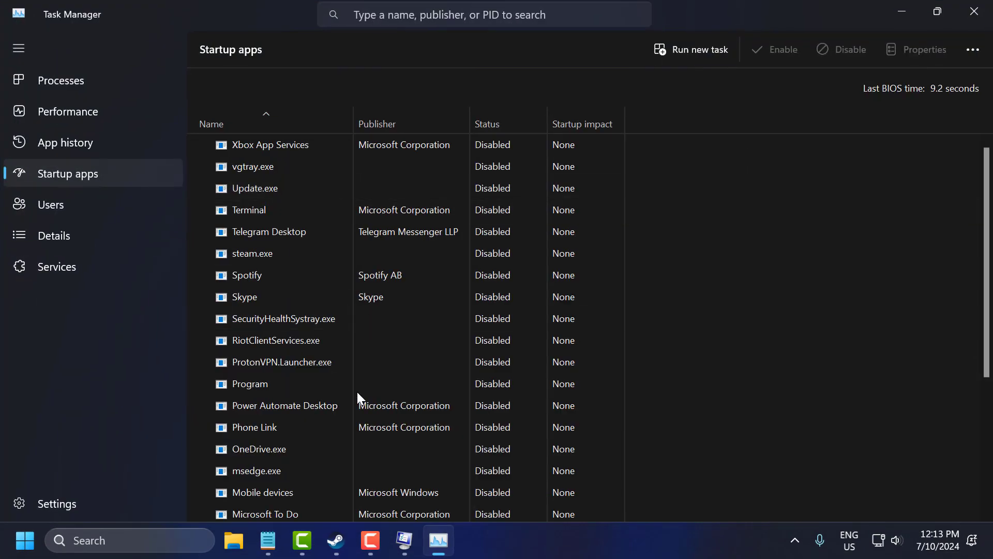
pyautogui.scroll(-3, 303, 315)
pyautogui.scroll(4, 328, 345)
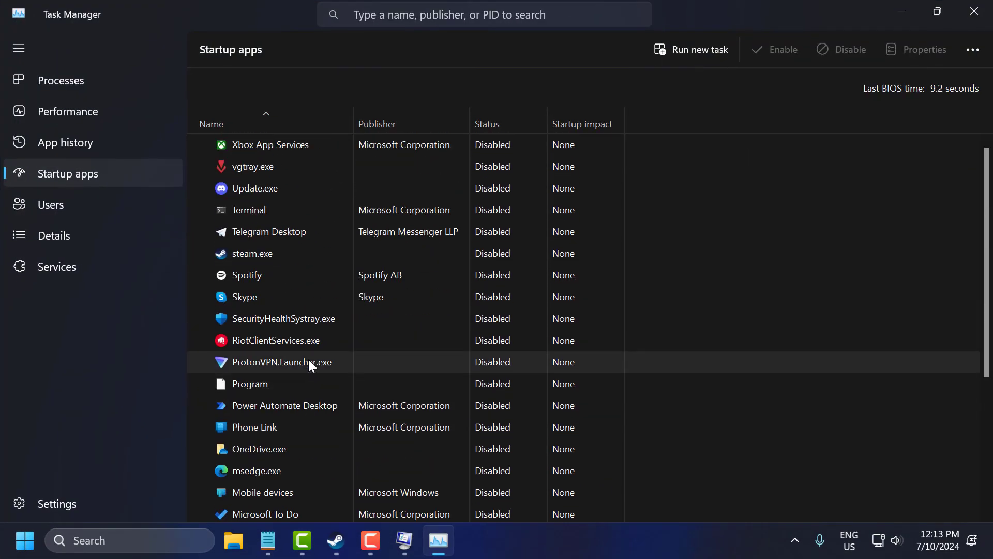
pyautogui.rightClick(297, 304)
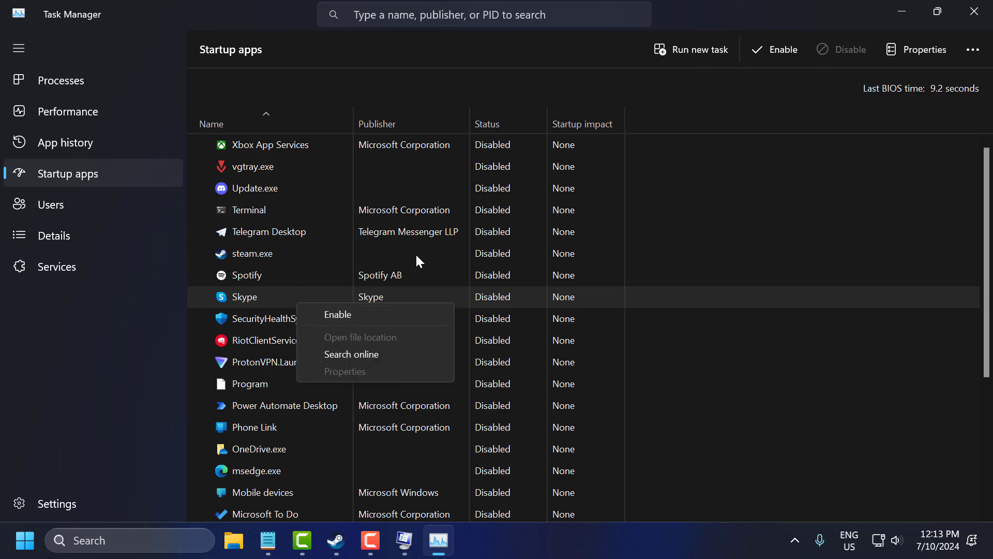
pyautogui.click(525, 251)
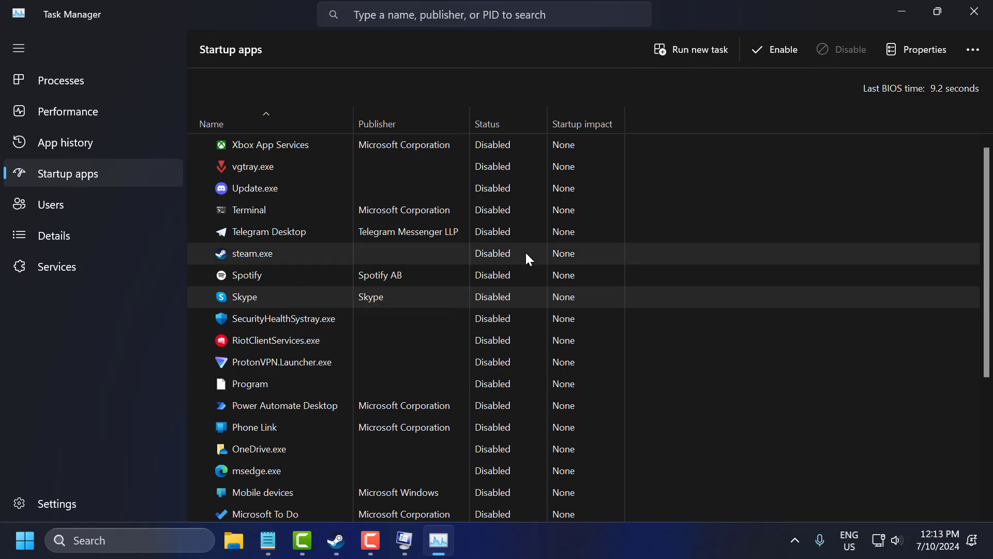
pyautogui.click(974, 12)
# Apply the System Configuration changes and exit without restarting the computer
pyautogui.click(629, 386)
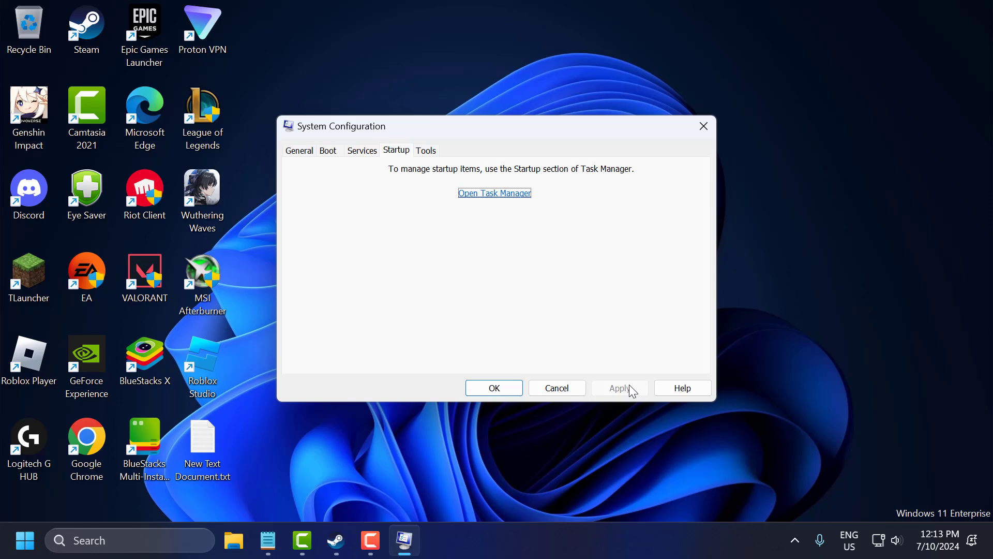
pyautogui.click(506, 389)
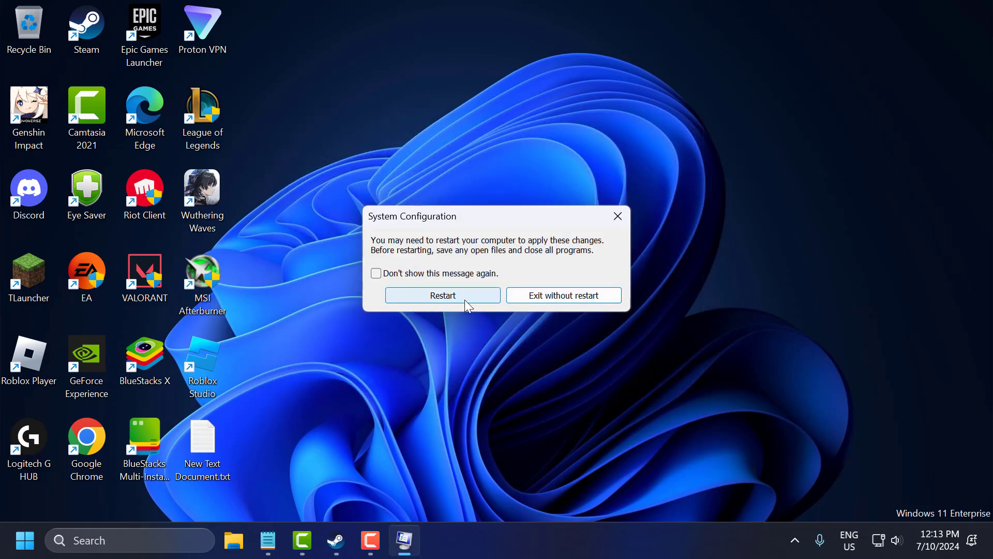
pyautogui.click(560, 293)
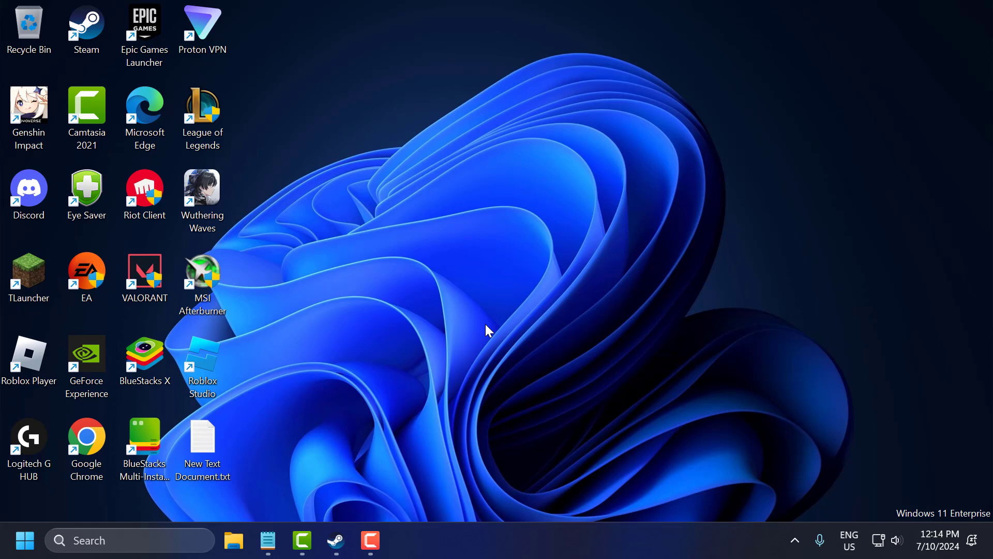
# Switch to Steam, look up the Uninstall option for Clicker Heroes without using it, and close the Steam window
pyautogui.click(336, 541)
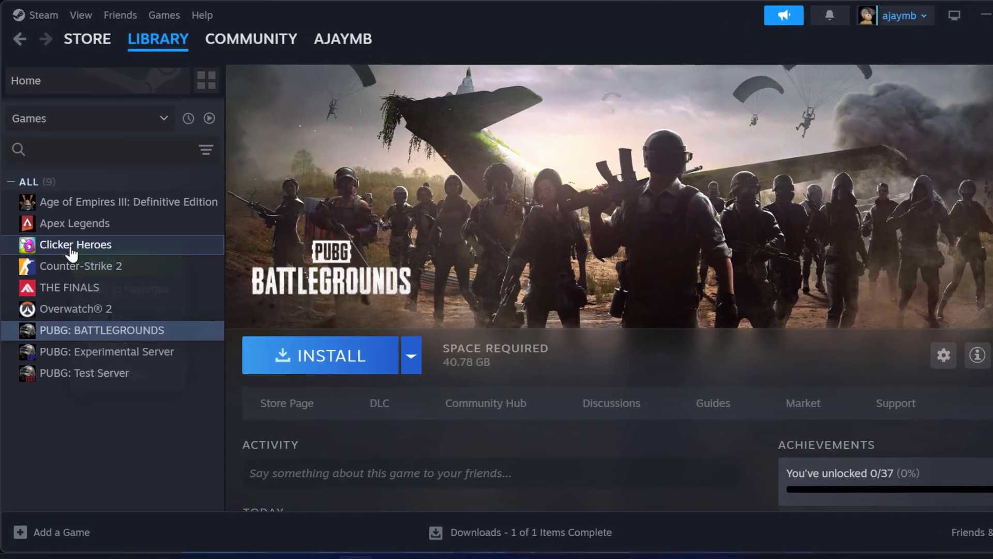
pyautogui.rightClick(67, 238)
pyautogui.moveTo(110, 311)
pyautogui.moveTo(125, 349)
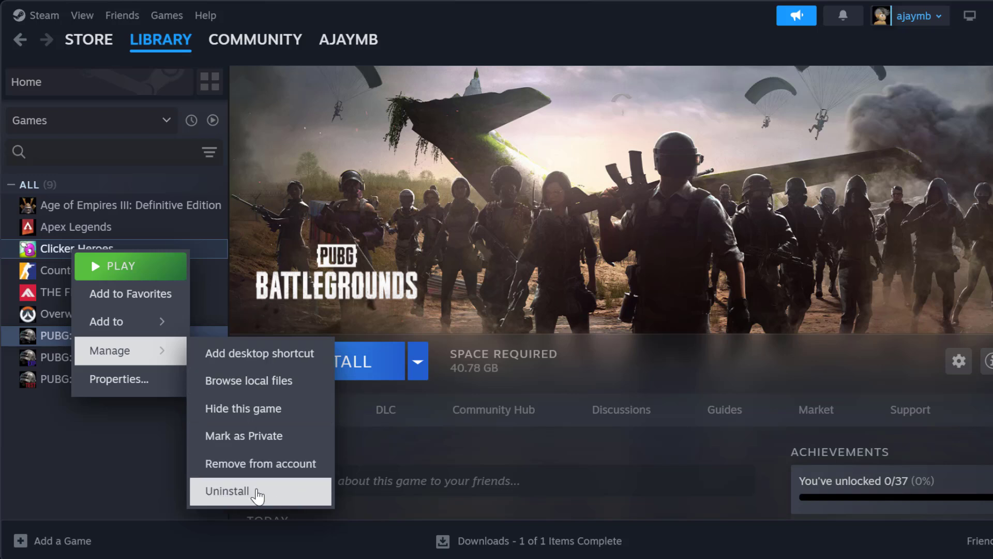
pyautogui.click(119, 458)
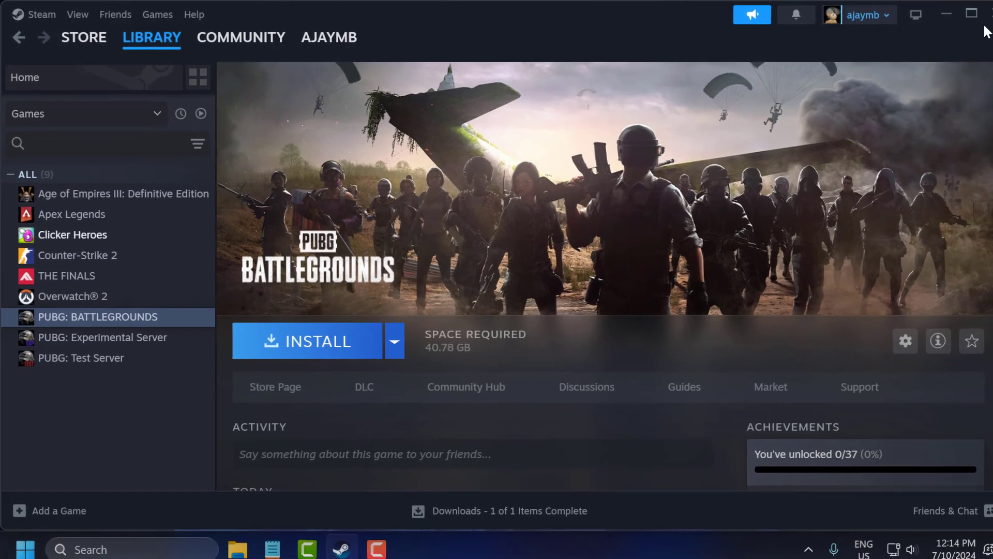
pyautogui.click(991, 13)
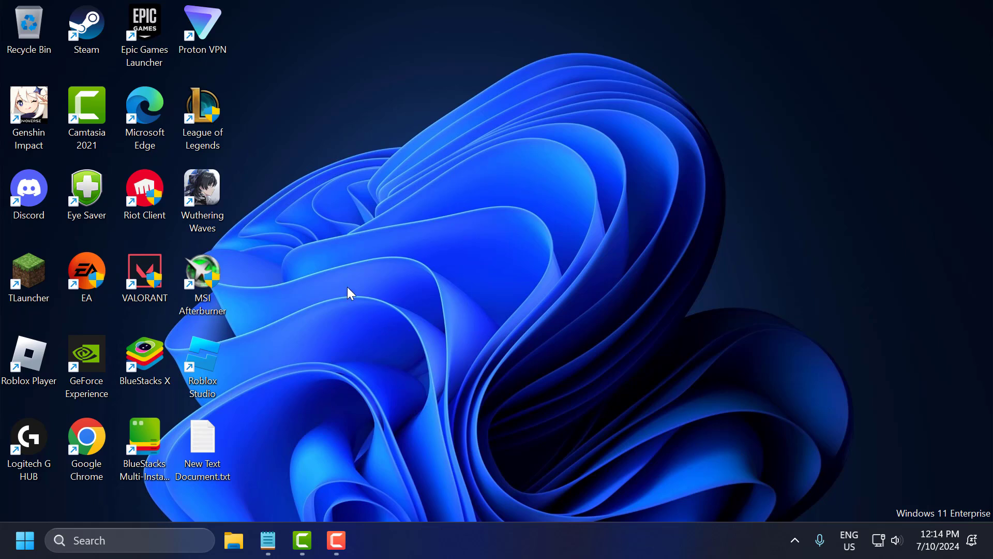